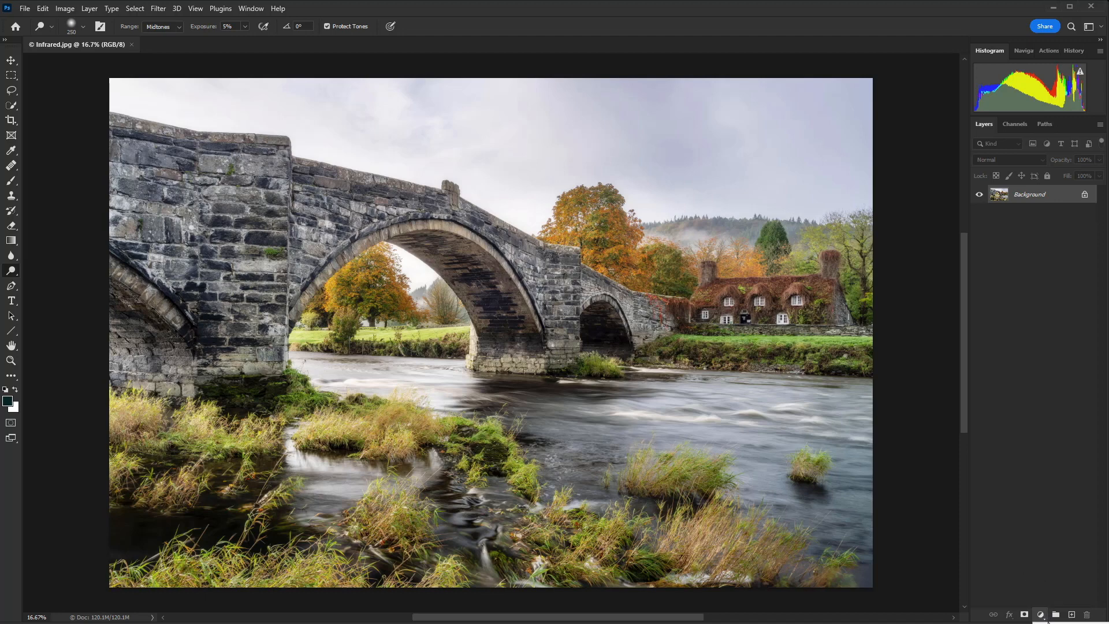
# Add a Channel Mixer adjustment layer above the bridge photo and convert it to monochrome.
pyautogui.moveTo(1106, 204); pyautogui.dragTo(507, 179)
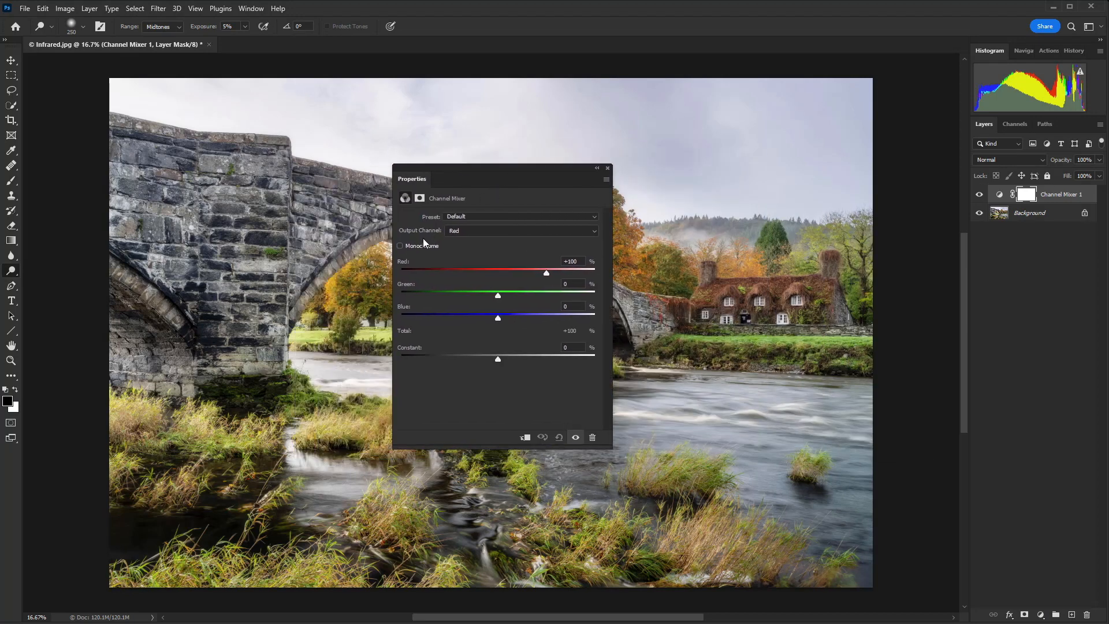
pyautogui.click(400, 246)
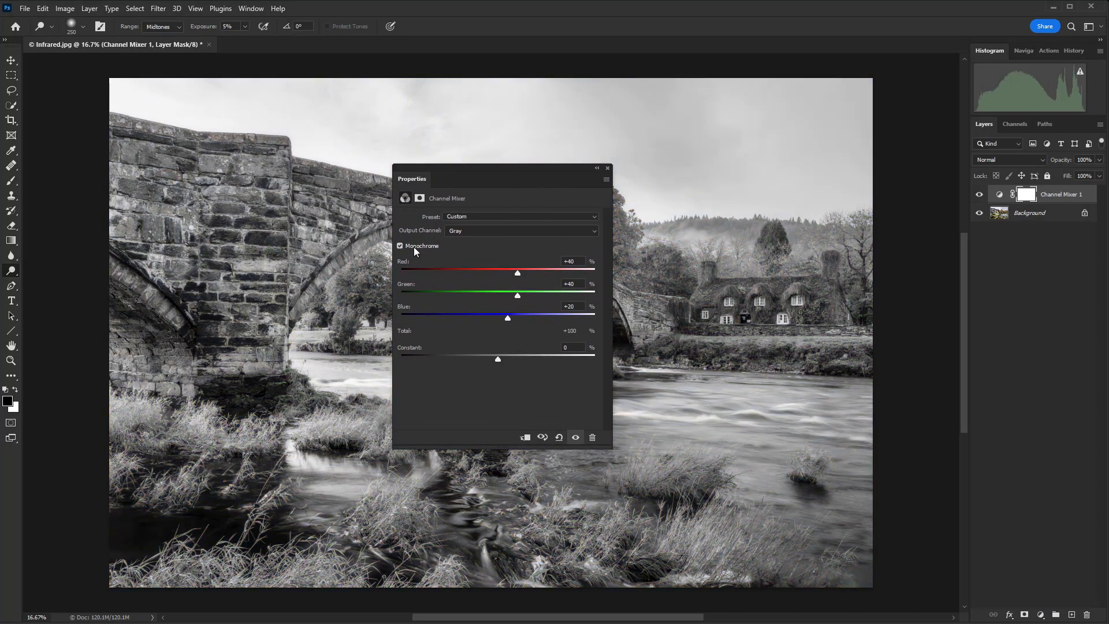
pyautogui.moveTo(507, 174); pyautogui.dragTo(994, 265)
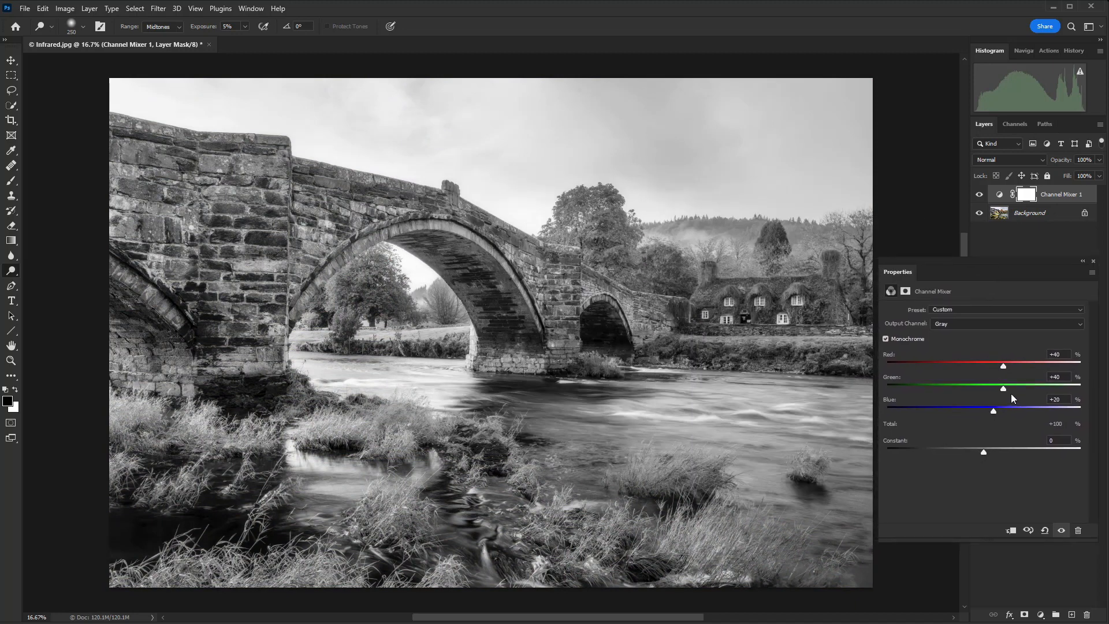
# Set the Channel Mixer's green to +100% and blue to -40%.
pyautogui.moveTo(1004, 390); pyautogui.dragTo(1031, 392)
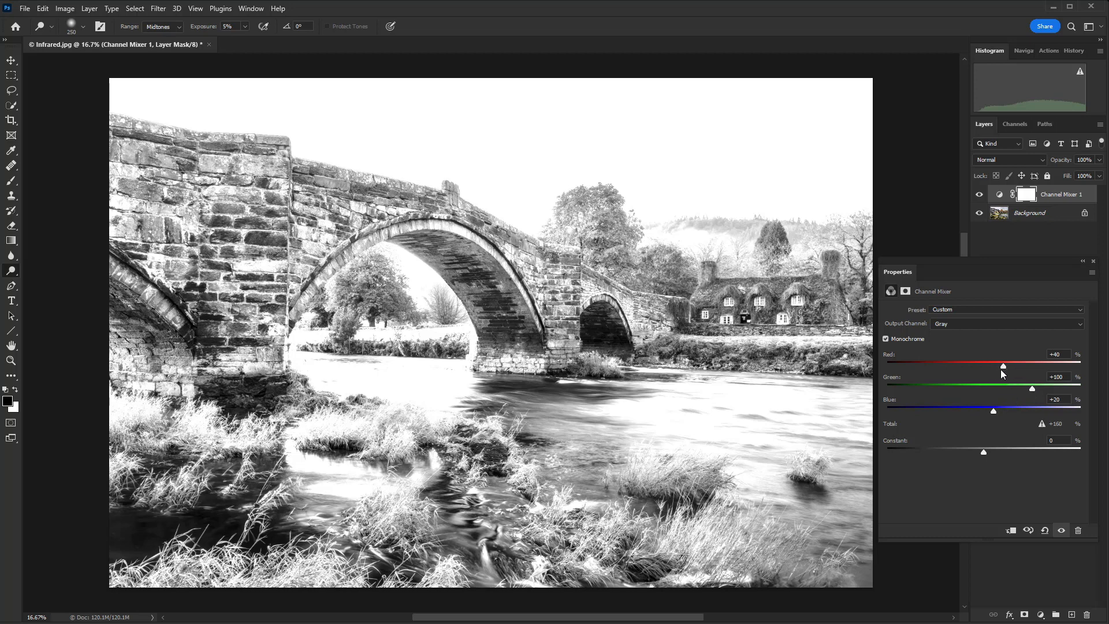
pyautogui.moveTo(994, 411); pyautogui.dragTo(964, 414)
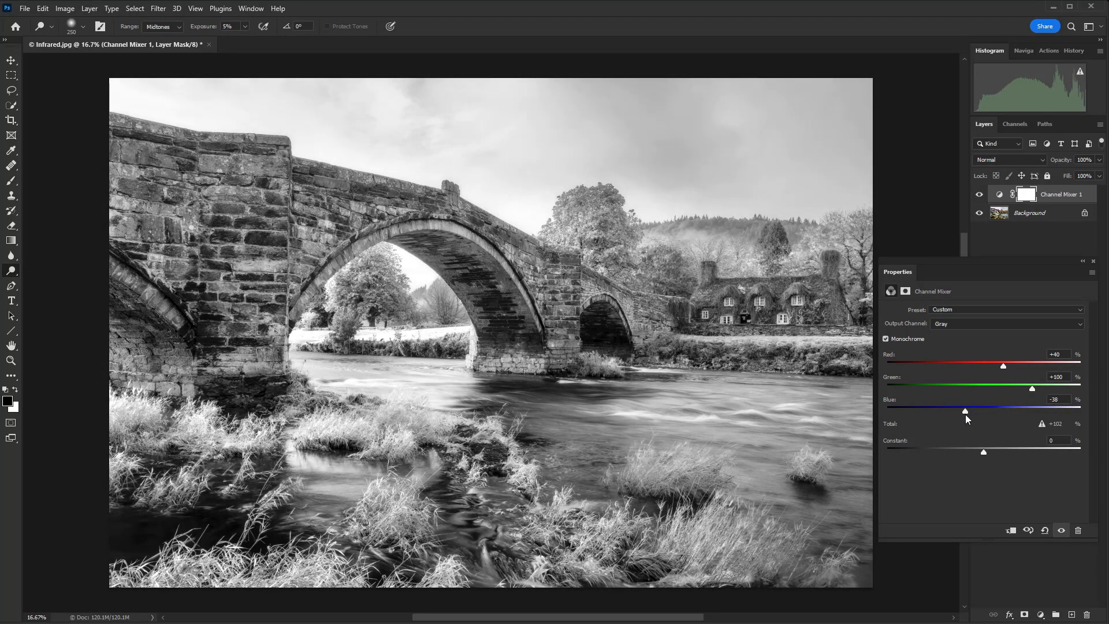
pyautogui.moveTo(965, 414); pyautogui.dragTo(964, 414)
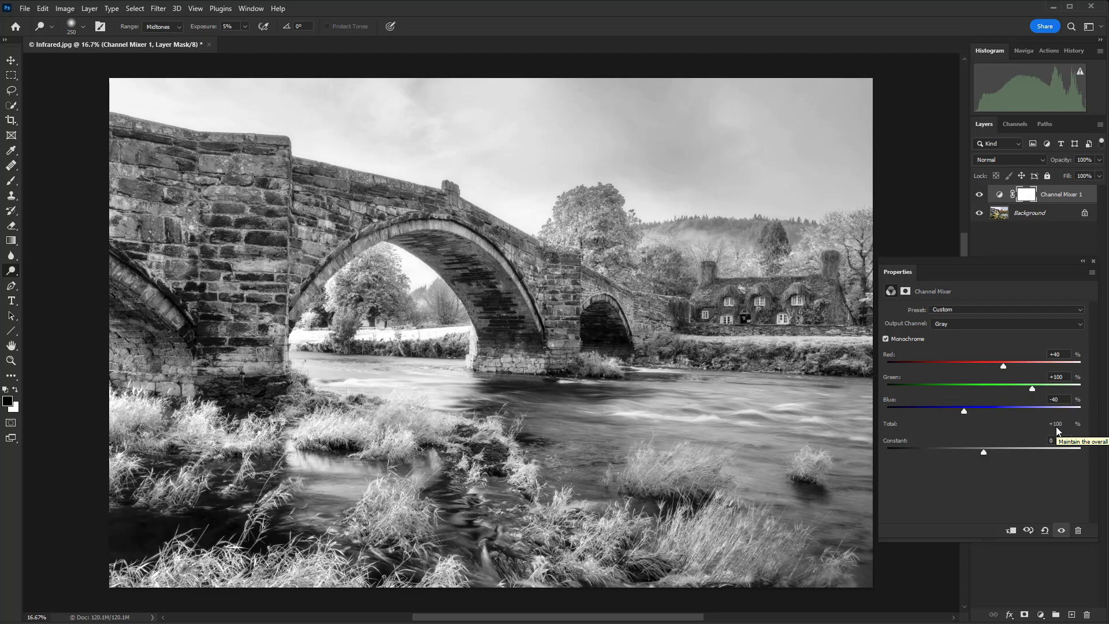
# Compare the photo with and without the Channel Mixer adjustment, finishing with it visible and its properties closed.
pyautogui.click(1061, 530)
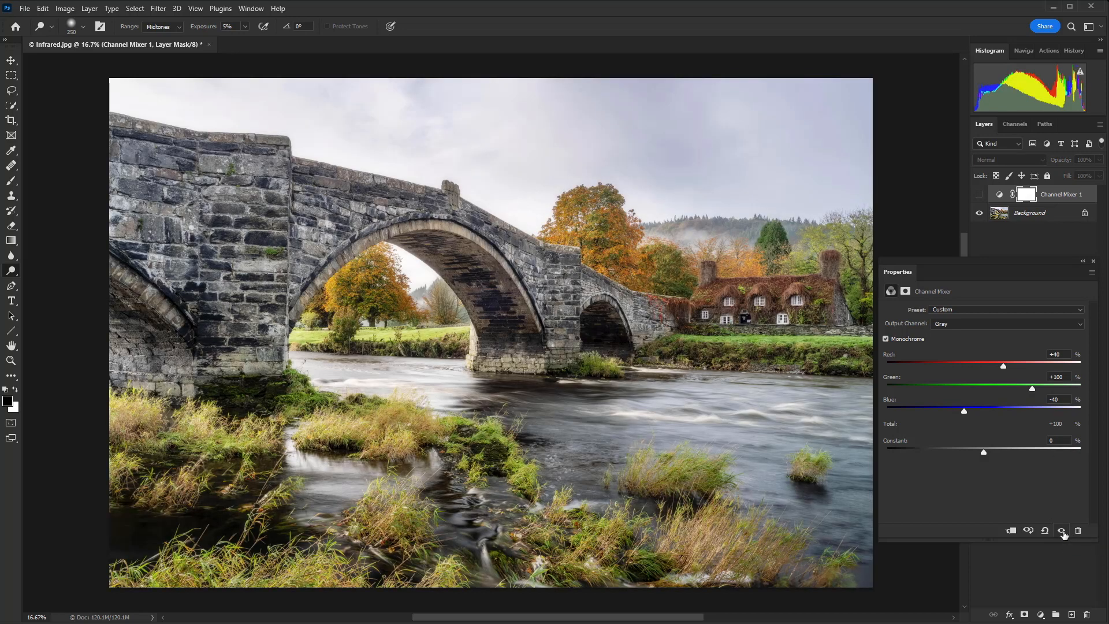
pyautogui.click(1061, 531)
pyautogui.click(1061, 531)
pyautogui.click(1061, 531)
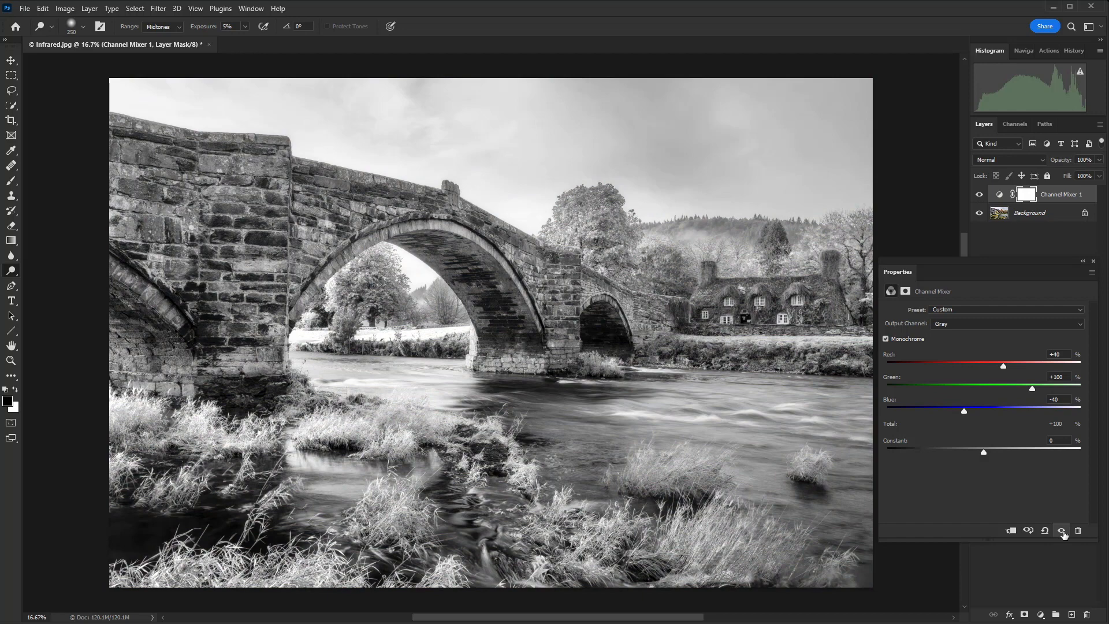
pyautogui.click(1061, 530)
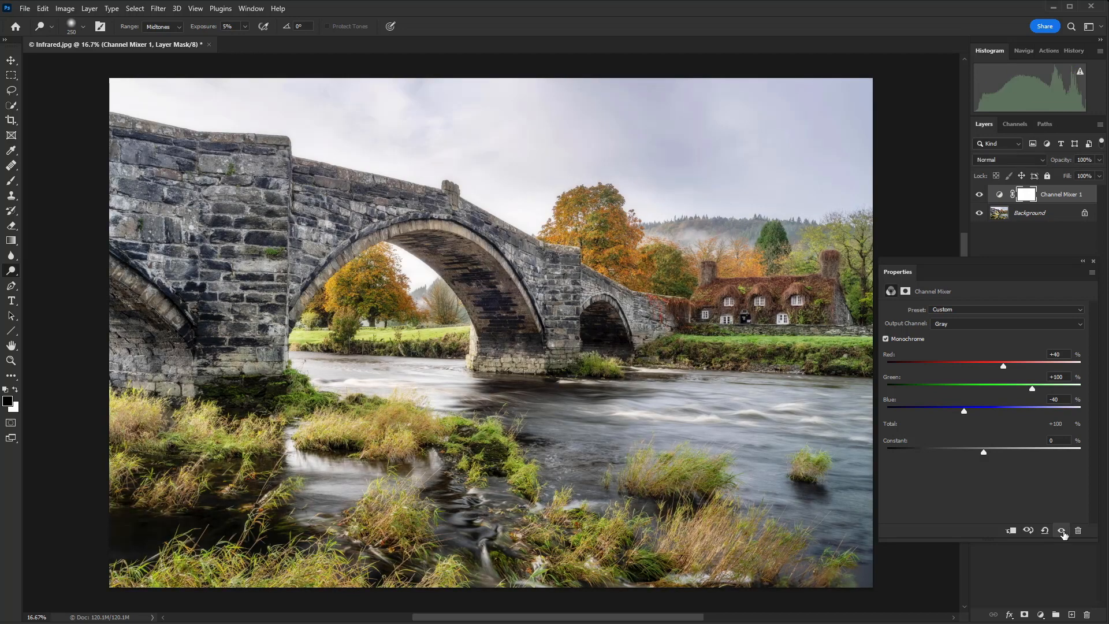
pyautogui.click(1061, 530)
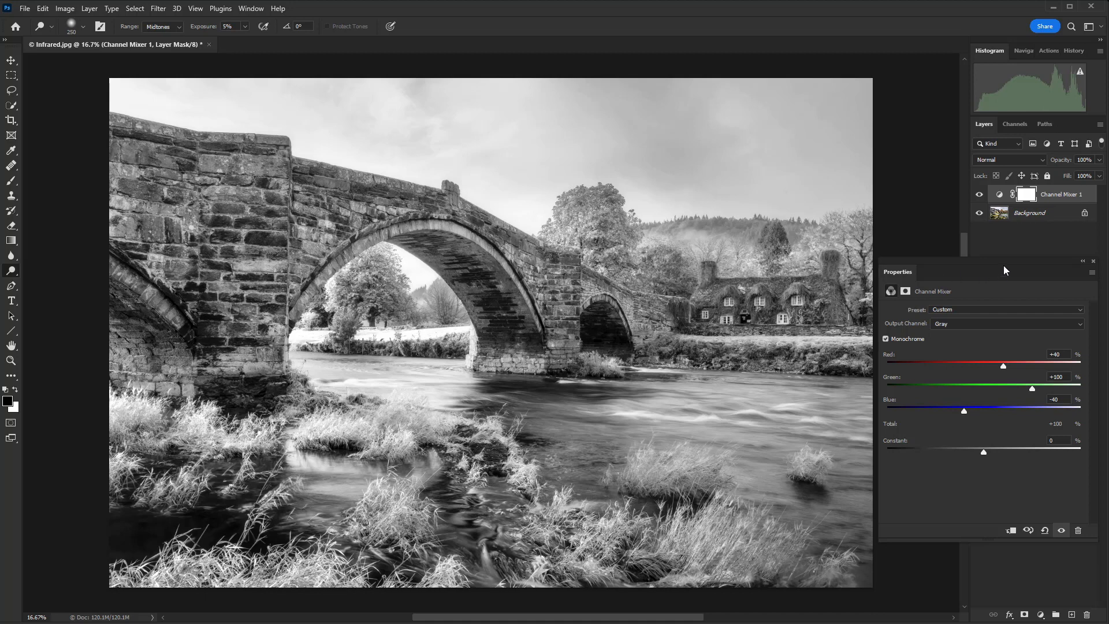
pyautogui.click(1092, 261)
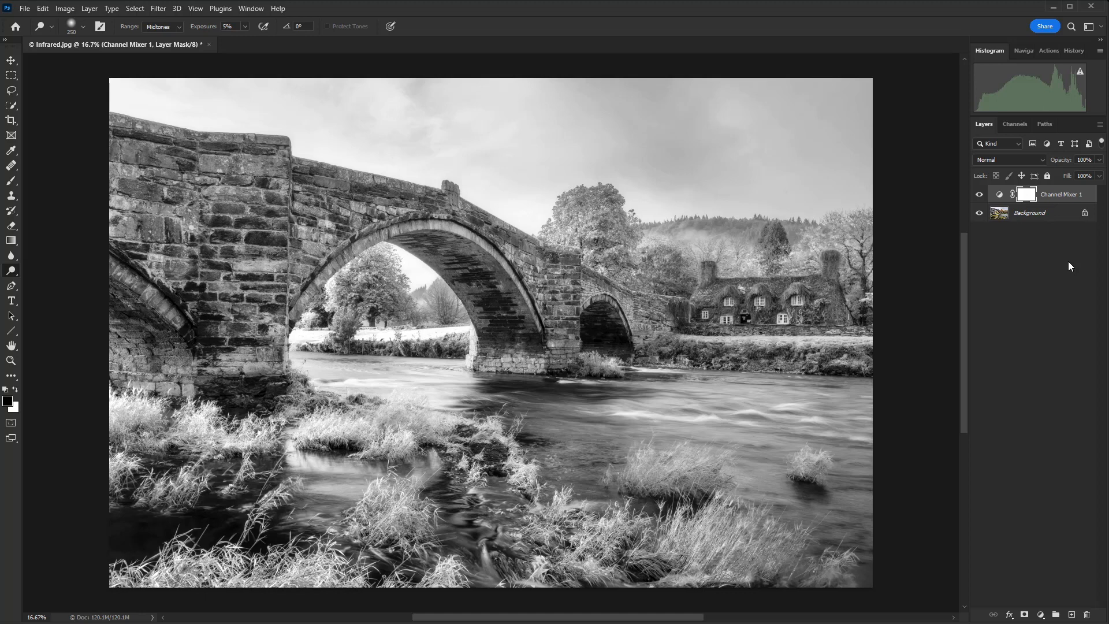
# Stamp all visible layers into a new top layer and apply a Gaussian Blur with a 30-pixel radius.
pyautogui.hotkey('ctrl', 'shift', 'alt', 'e')
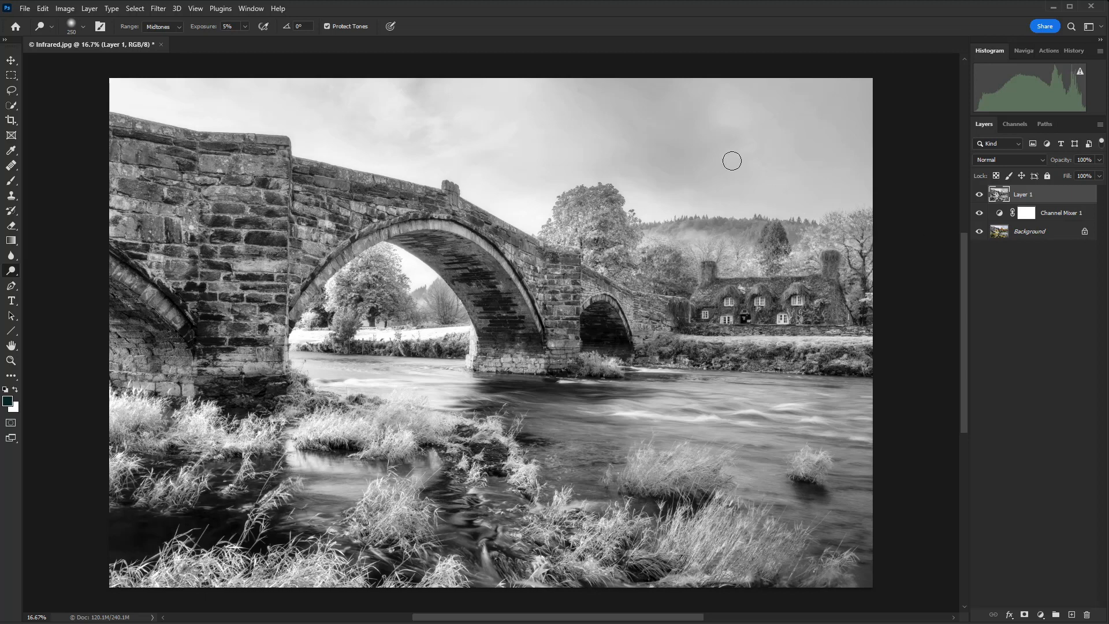
pyautogui.click(159, 11)
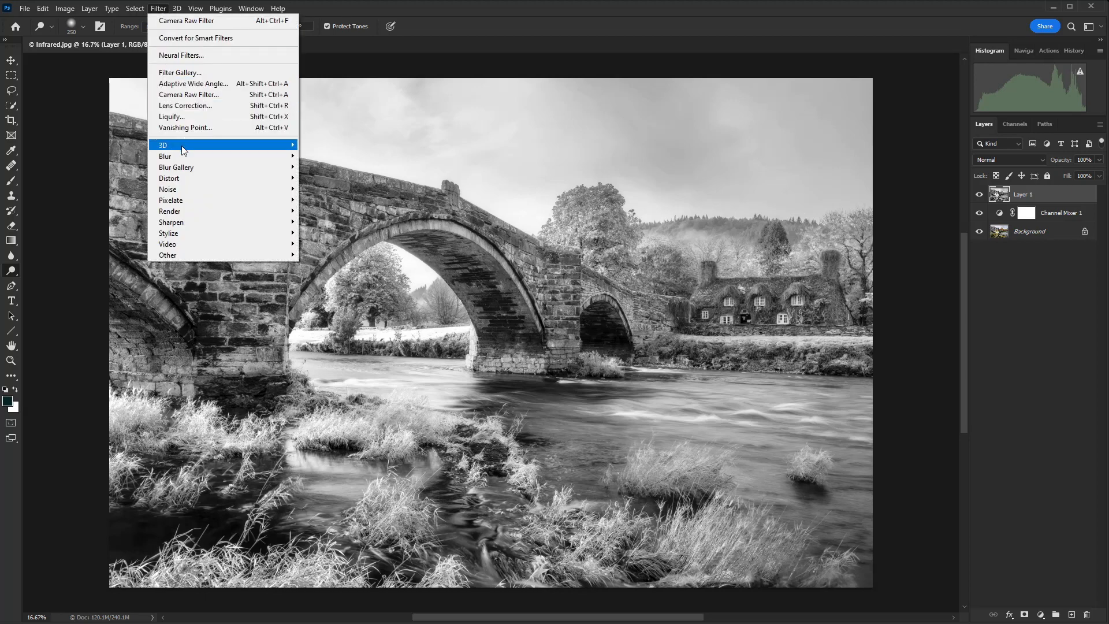
pyautogui.moveTo(186, 161)
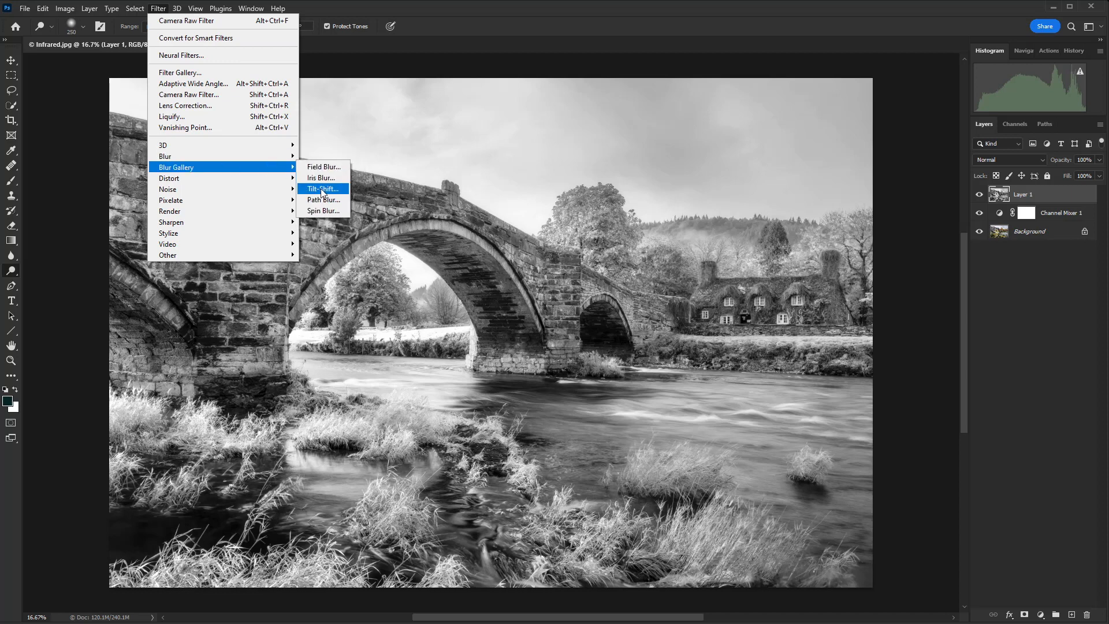
pyautogui.click(326, 199)
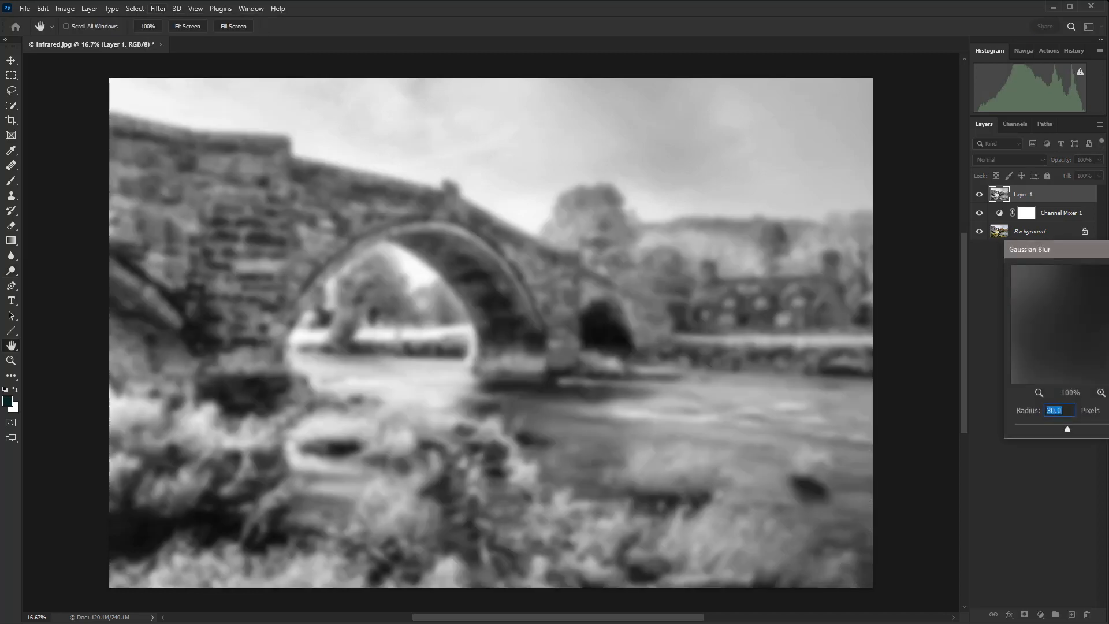
pyautogui.moveTo(1081, 262); pyautogui.dragTo(781, 261)
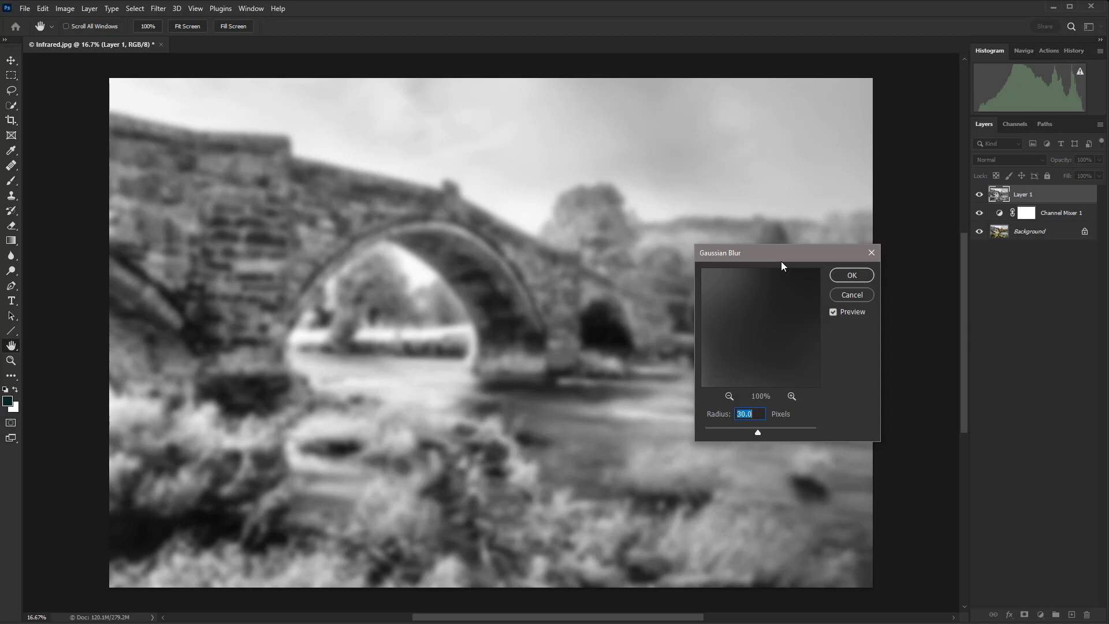
pyautogui.click(847, 273)
pyautogui.press('o')
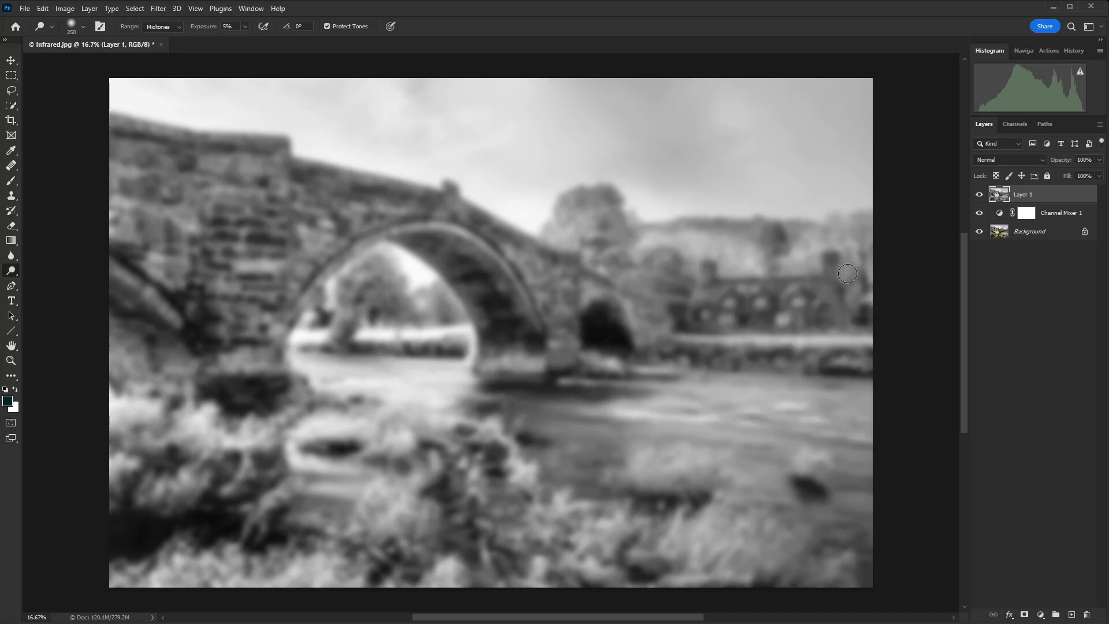
# Set the blurred layer's blend mode to Soft Light and compare the image with the layer hidden and shown.
pyautogui.click(1044, 158)
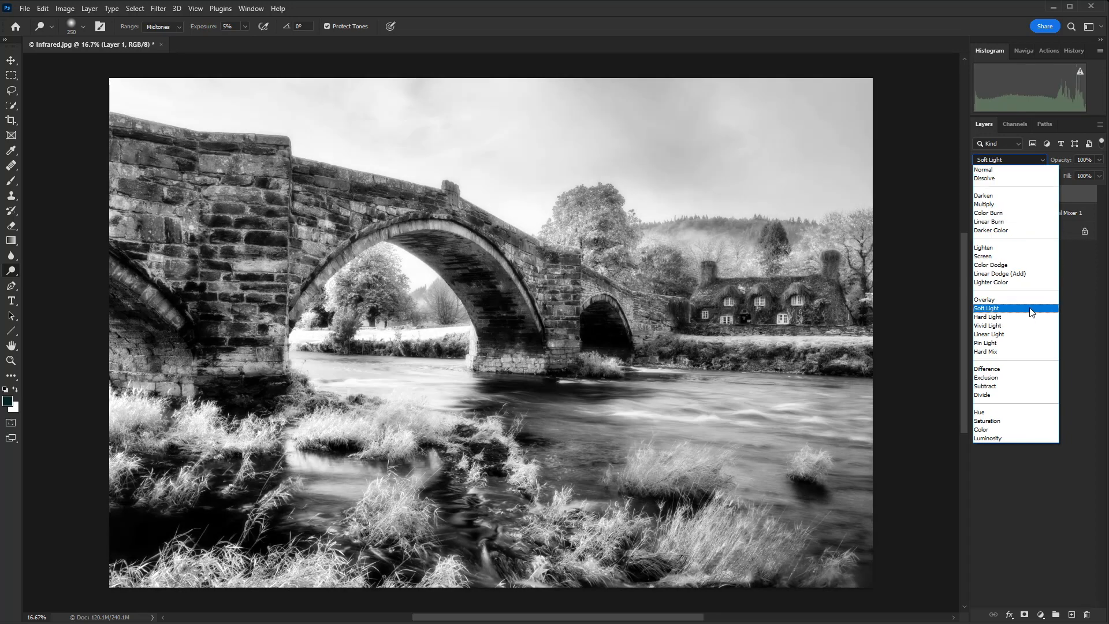
pyautogui.click(1029, 308)
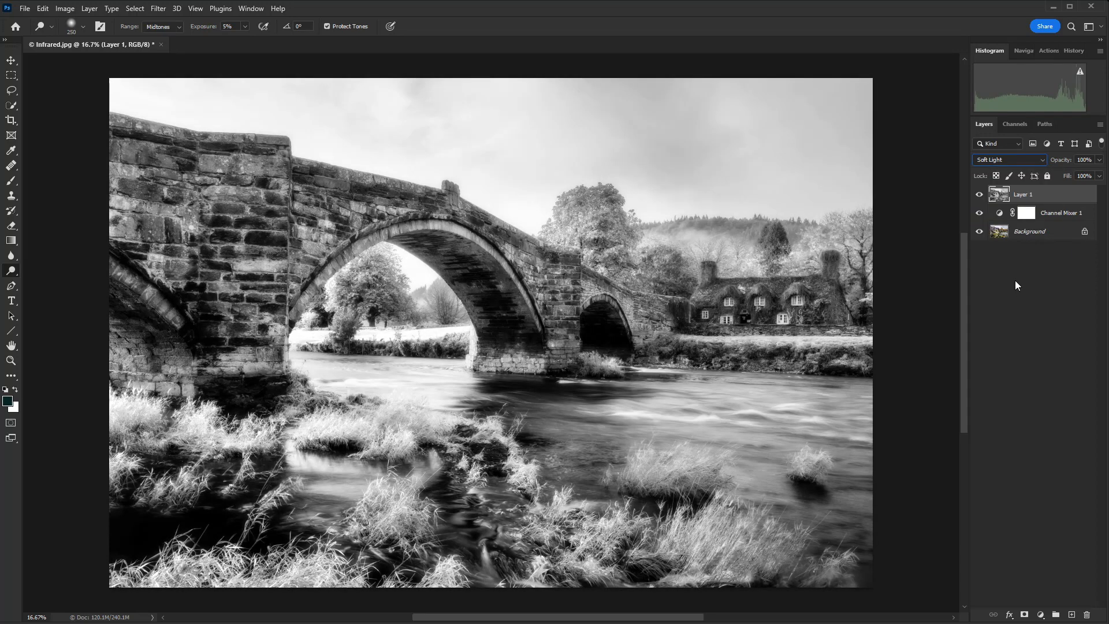
pyautogui.click(979, 196)
pyautogui.click(979, 196)
pyautogui.click(979, 196)
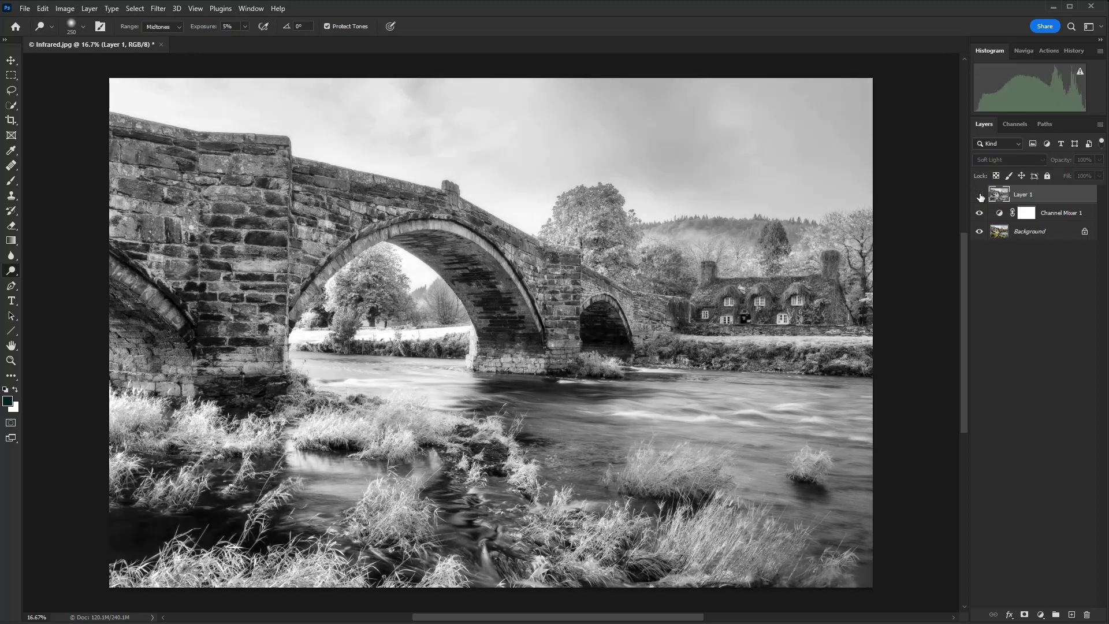
pyautogui.click(980, 196)
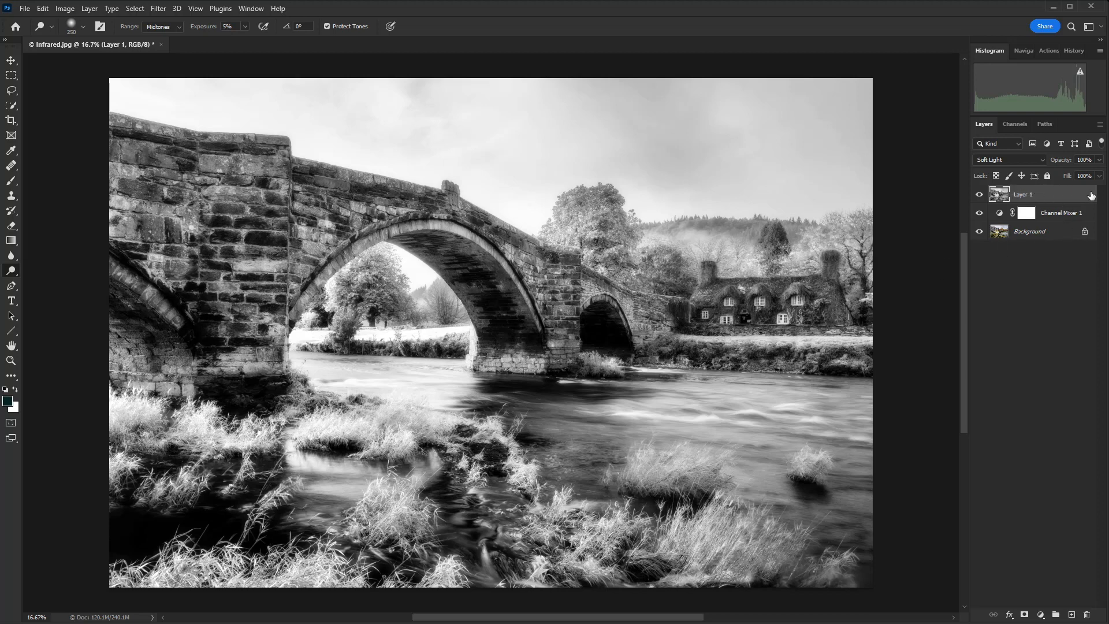
# Reduce the blurred Soft Light layer's opacity to 50% and check the glow by toggling its visibility.
pyautogui.click(1098, 175)
pyautogui.moveTo(1098, 177); pyautogui.dragTo(1073, 178)
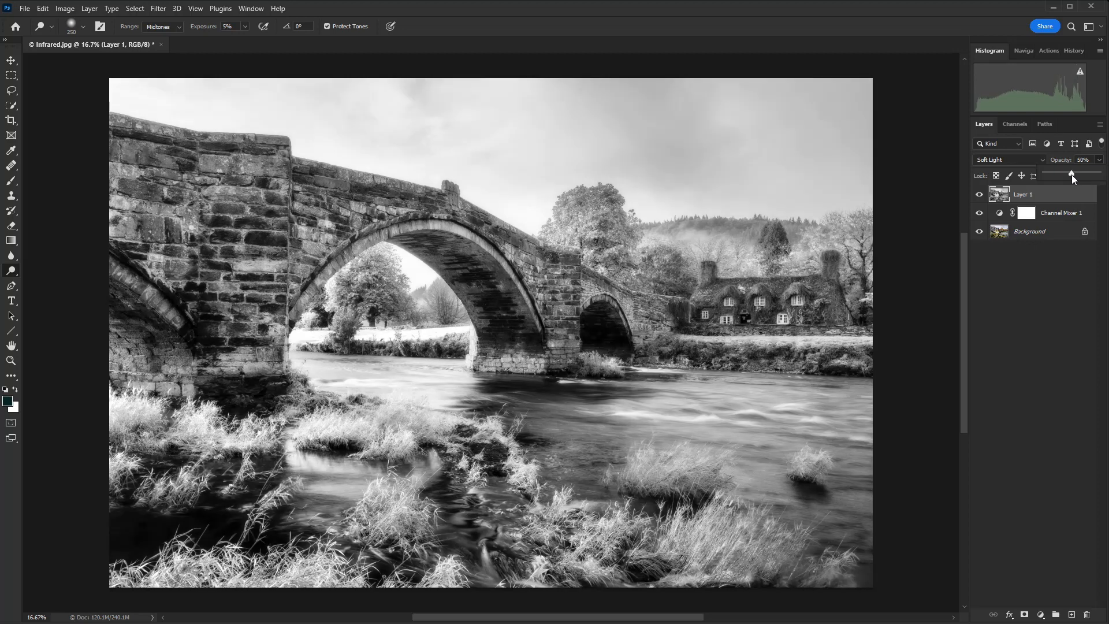
pyautogui.click(978, 195)
pyautogui.click(979, 197)
# Stamp the visible layers into a new top layer and apply Camera Raw grain of about 79 with reduced roughness.
pyautogui.hotkey('ctrl', 'alt', 'shift', 'e')
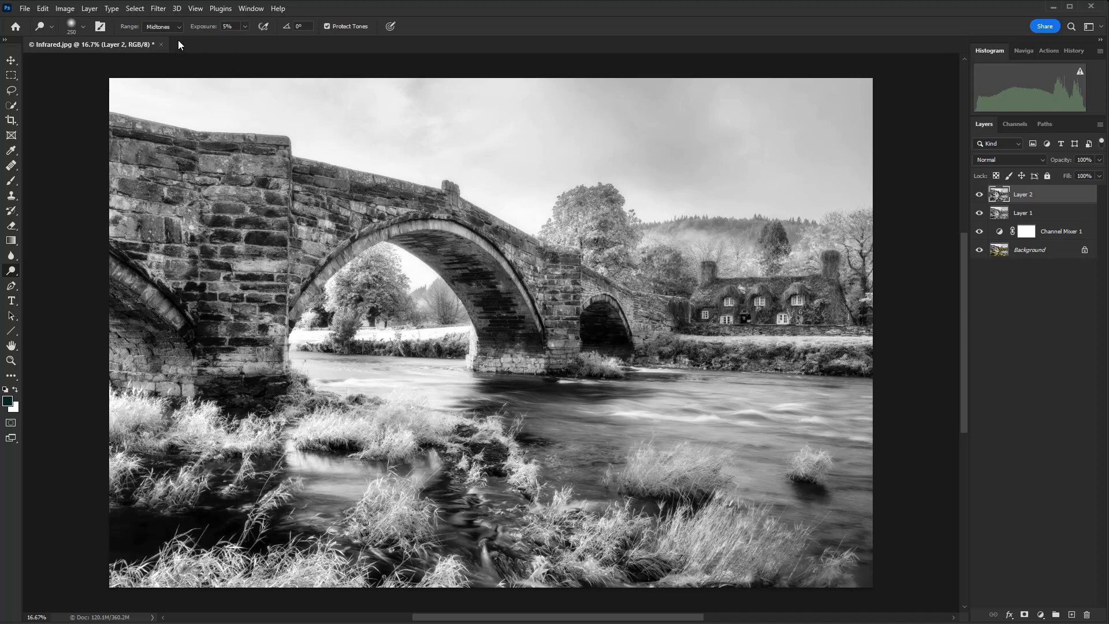
pyautogui.click(158, 9)
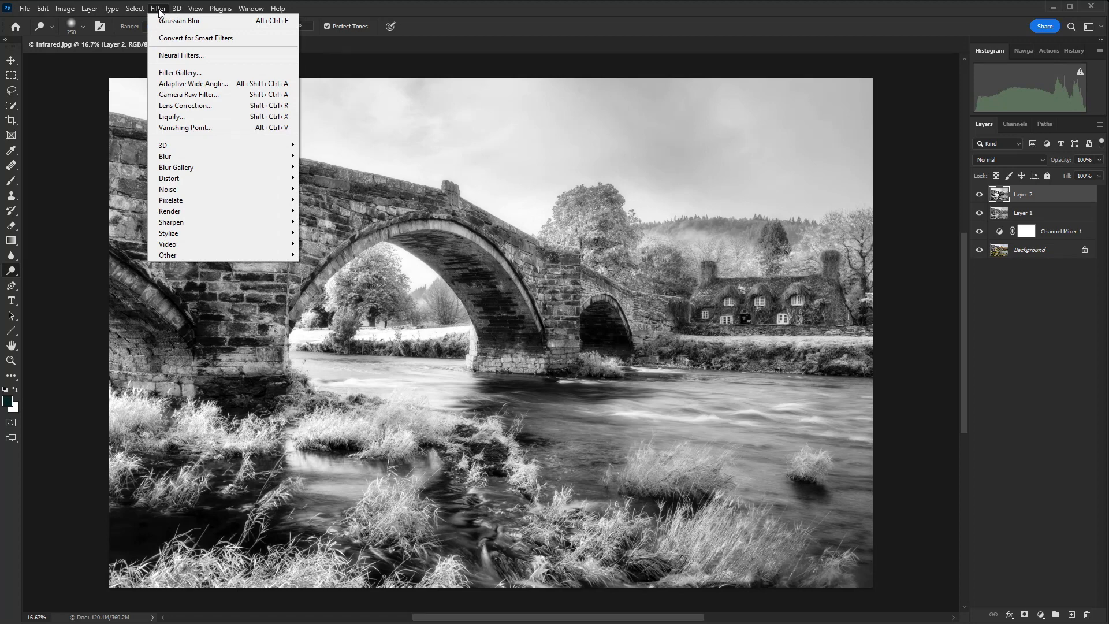
pyautogui.click(192, 94)
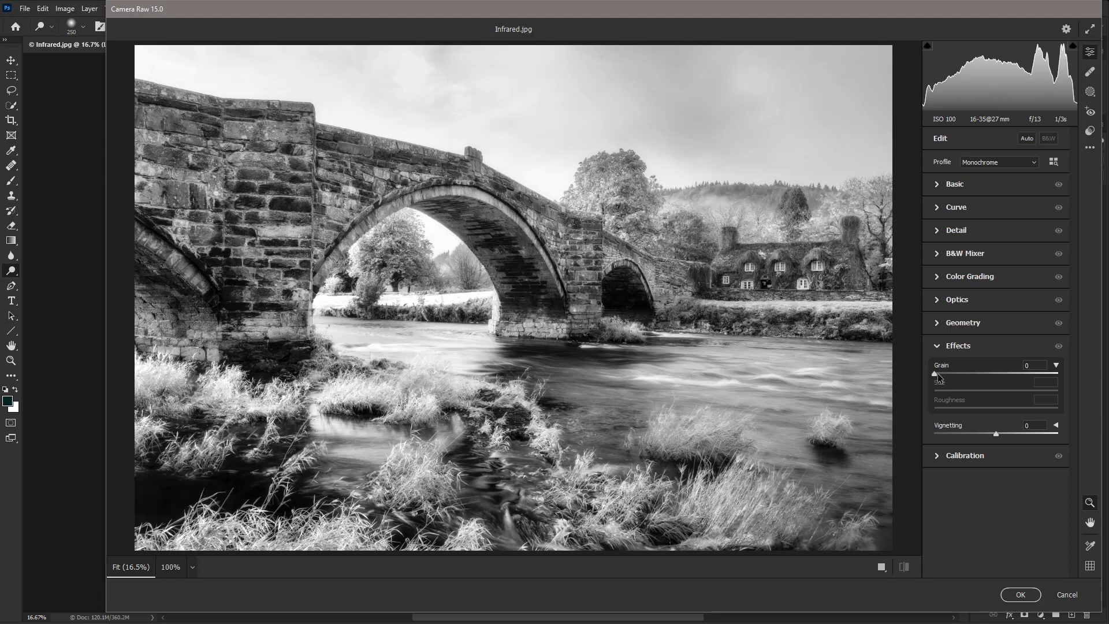
pyautogui.moveTo(934, 373); pyautogui.dragTo(985, 379)
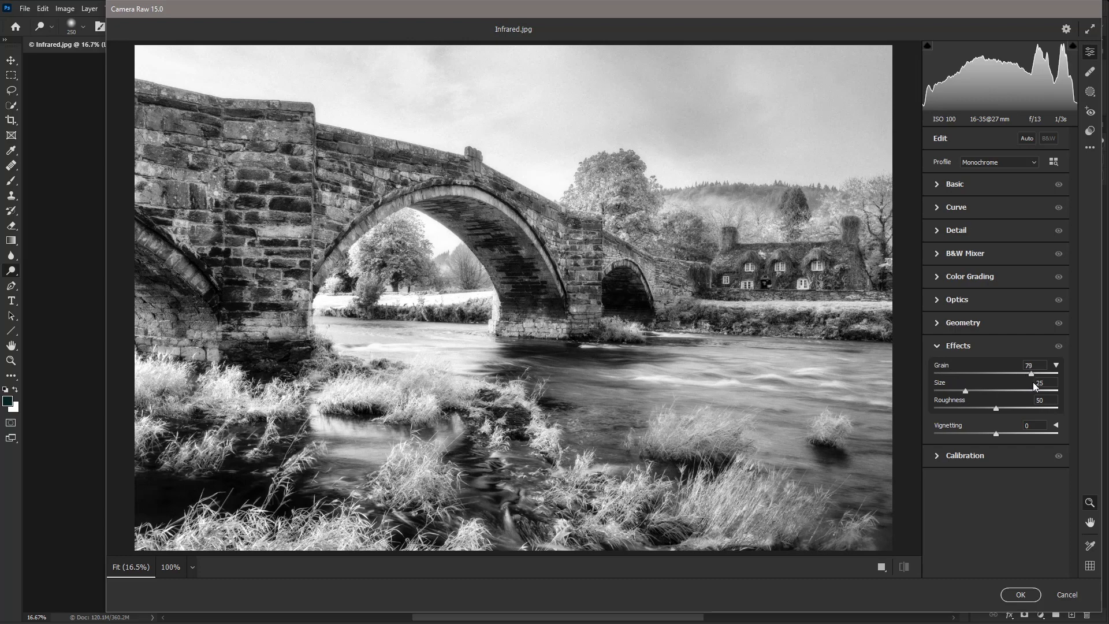
pyautogui.moveTo(1033, 382); pyautogui.dragTo(1034, 382)
pyautogui.moveTo(996, 408); pyautogui.dragTo(977, 408)
pyautogui.click(1019, 598)
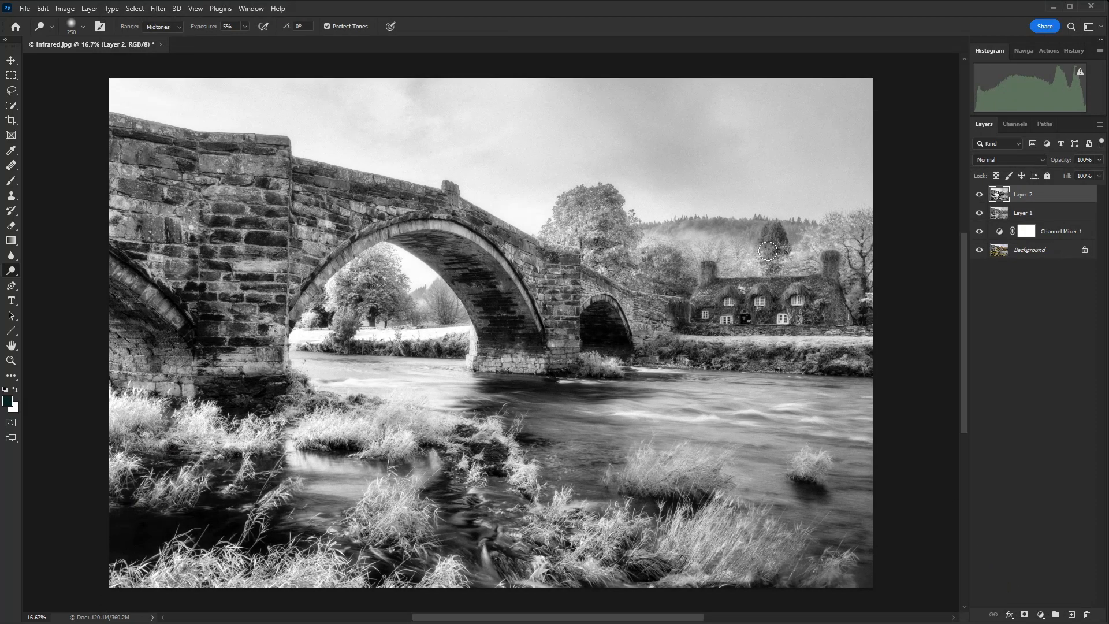
# Examine the grain across the sky and bridge up close, with a before-and-after comparison, and return to the whole image.
pyautogui.click(980, 194)
pyautogui.click(979, 195)
pyautogui.press('z')
pyautogui.doubleClick(715, 175)
pyautogui.moveTo(754, 339); pyautogui.dragTo(525, 189)
pyautogui.moveTo(104, 262); pyautogui.dragTo(763, 244)
pyautogui.moveTo(428, 227); pyautogui.dragTo(643, 364)
pyautogui.moveTo(956, 147); pyautogui.dragTo(641, 290)
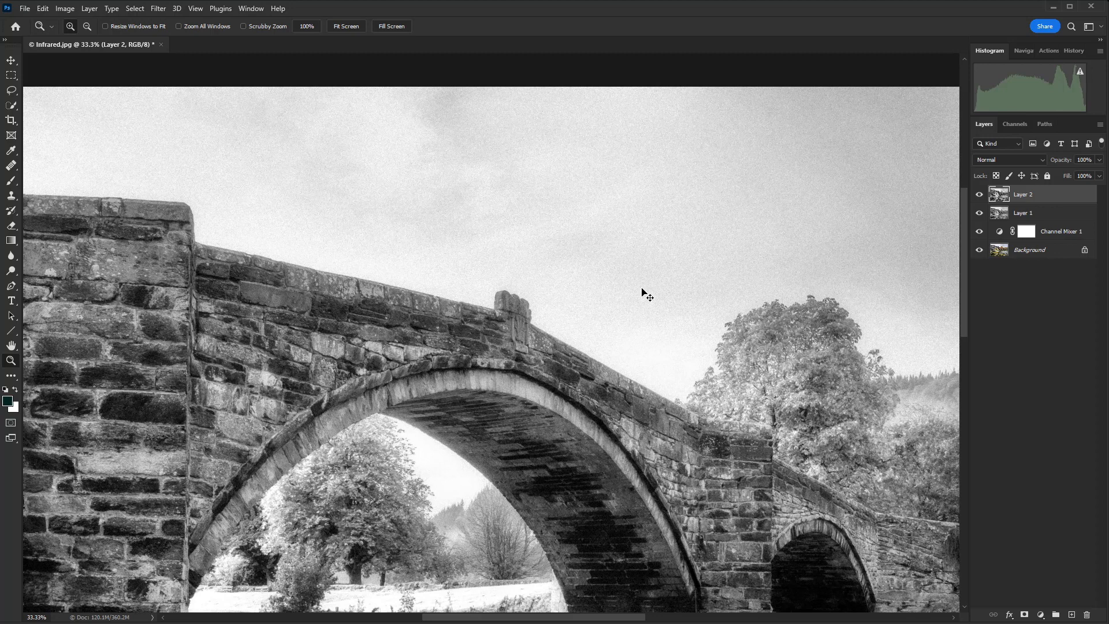
pyautogui.hotkey('ctrl', '0')
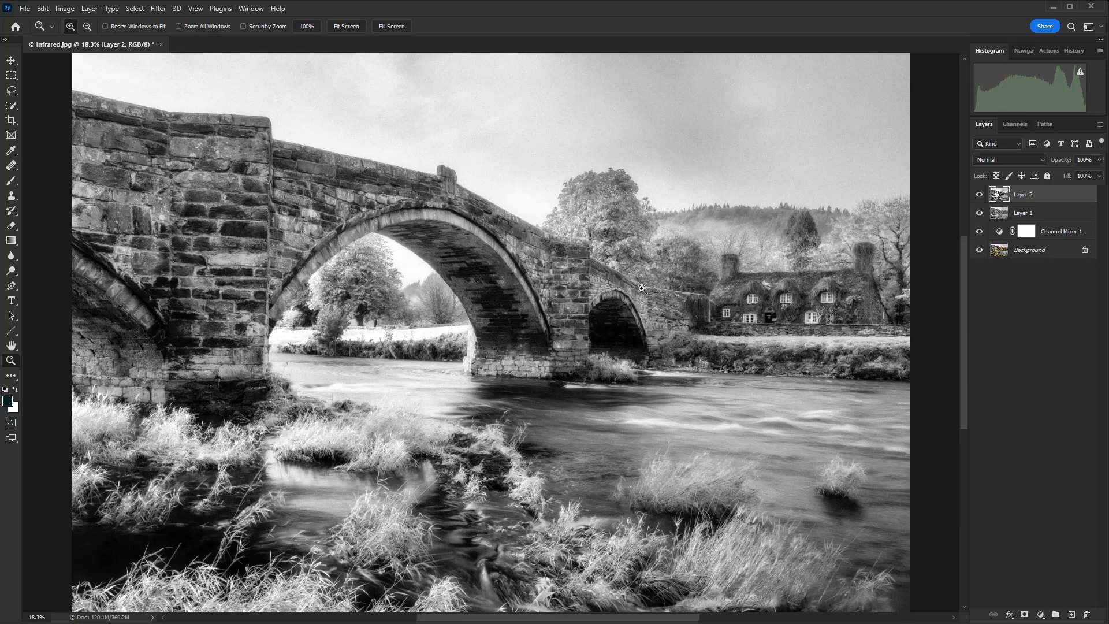